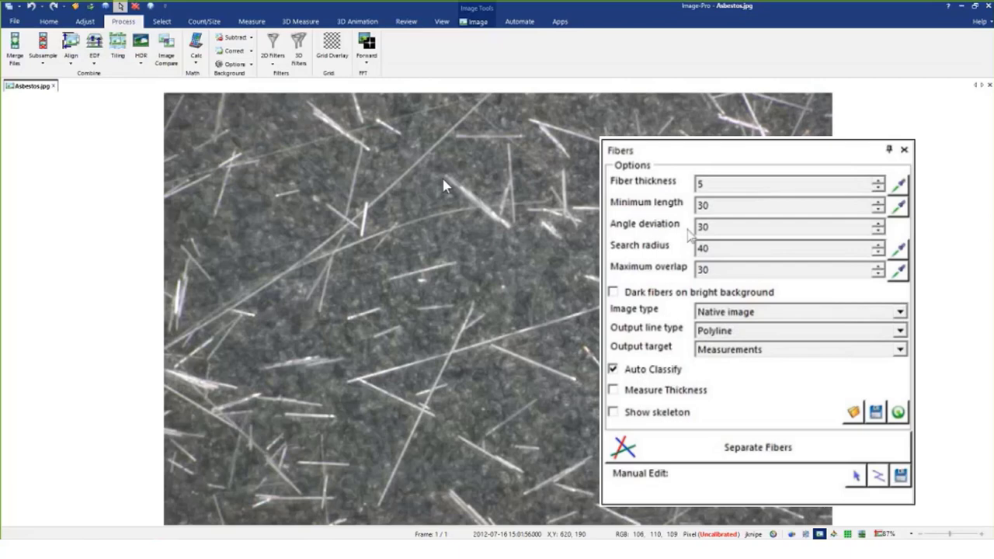
Step: From the Apps tab, close the floating Fibers panel and dock it left of the Asbestos image
left_click(559, 23)
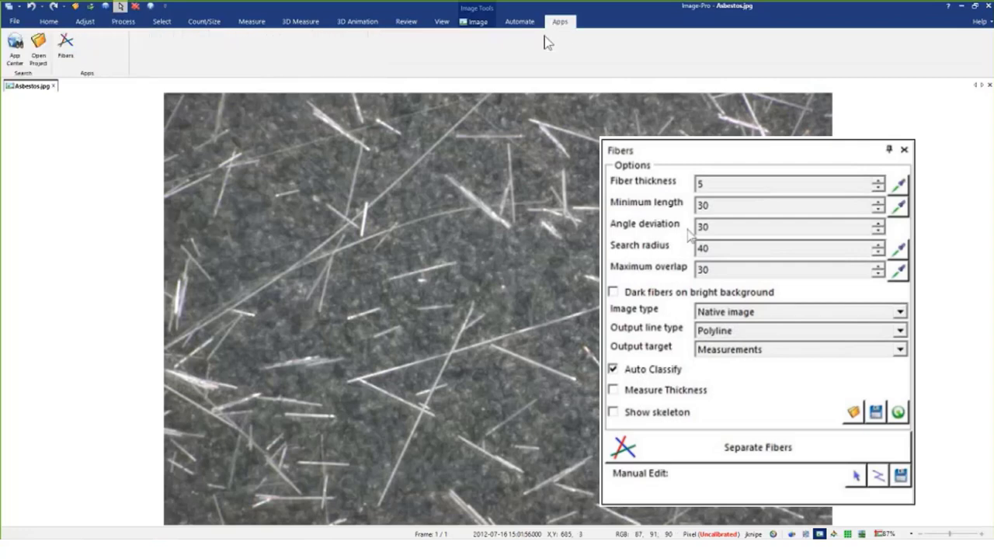
left_click(21, 62)
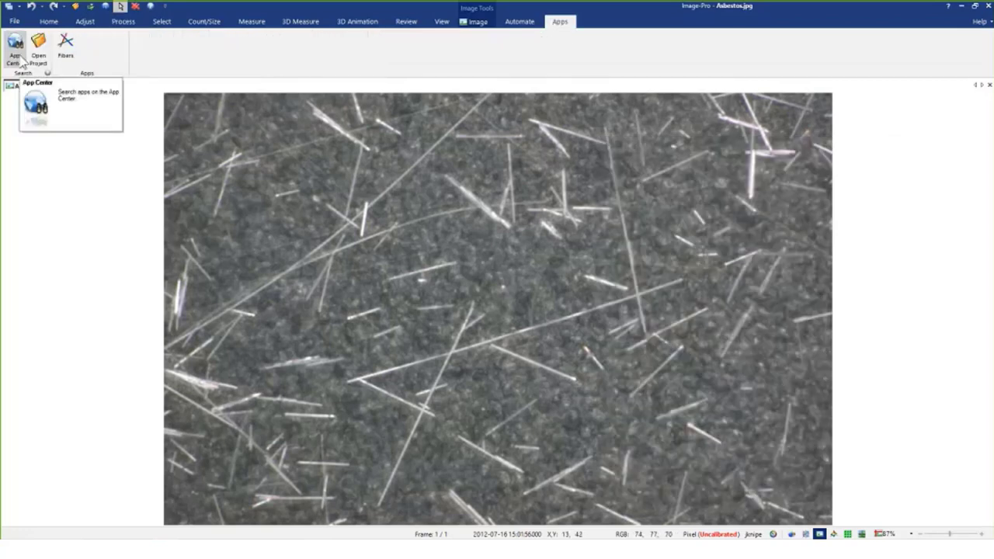
left_click(67, 48)
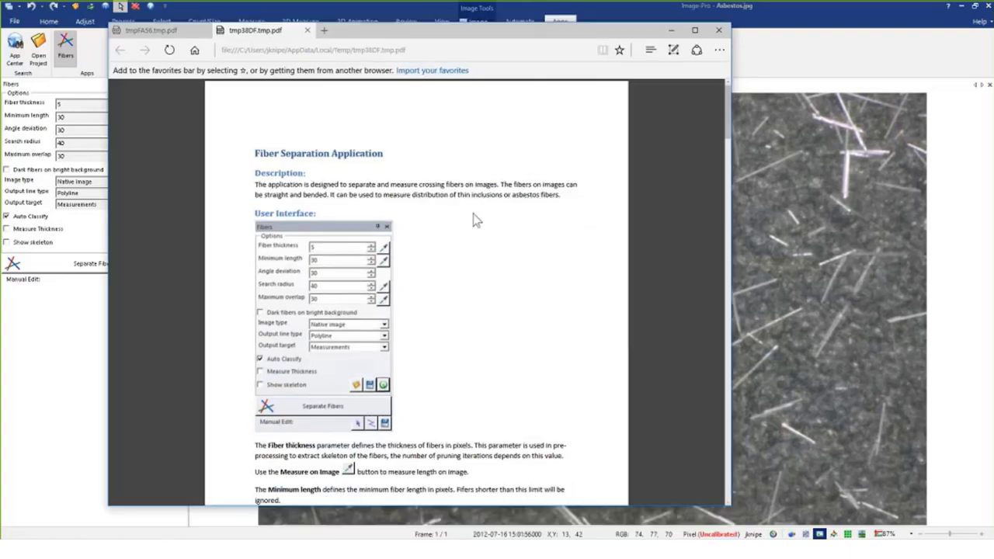
Step: Scroll through the Fiber Separation Application help PDF in Edge, then close the Edge window
scroll(440, 225, "down", 5)
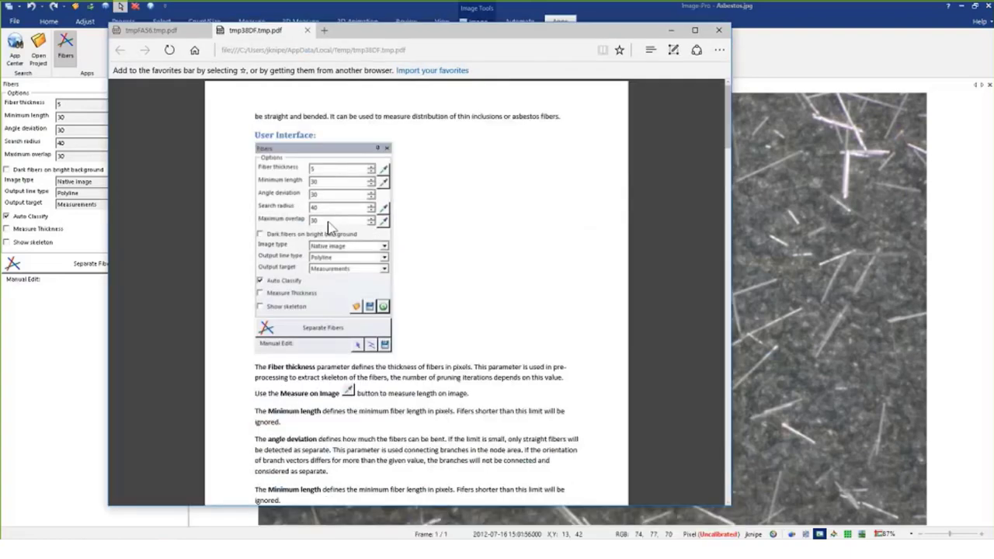
scroll(331, 232, "down", 5)
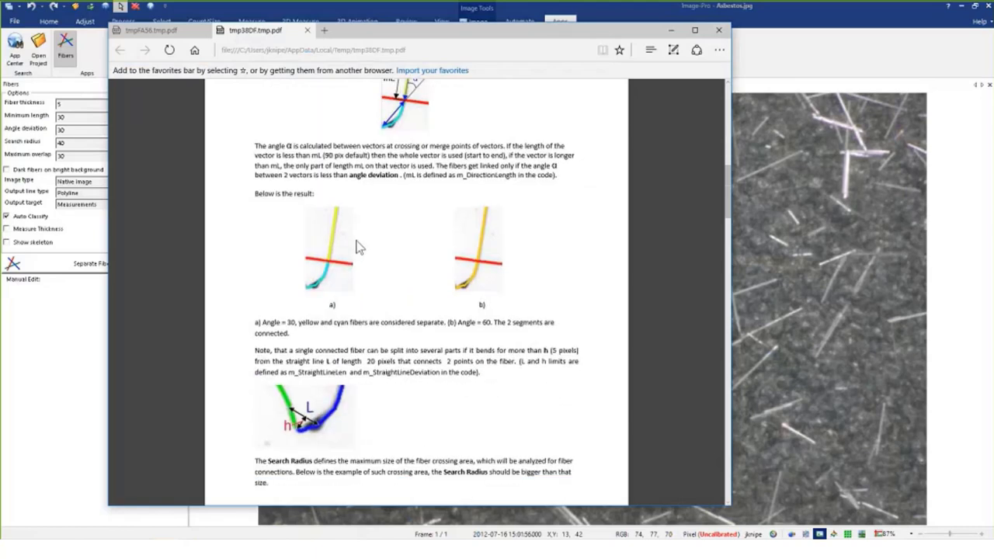
scroll(390, 222, "up", 3)
scroll(391, 221, "up", 4)
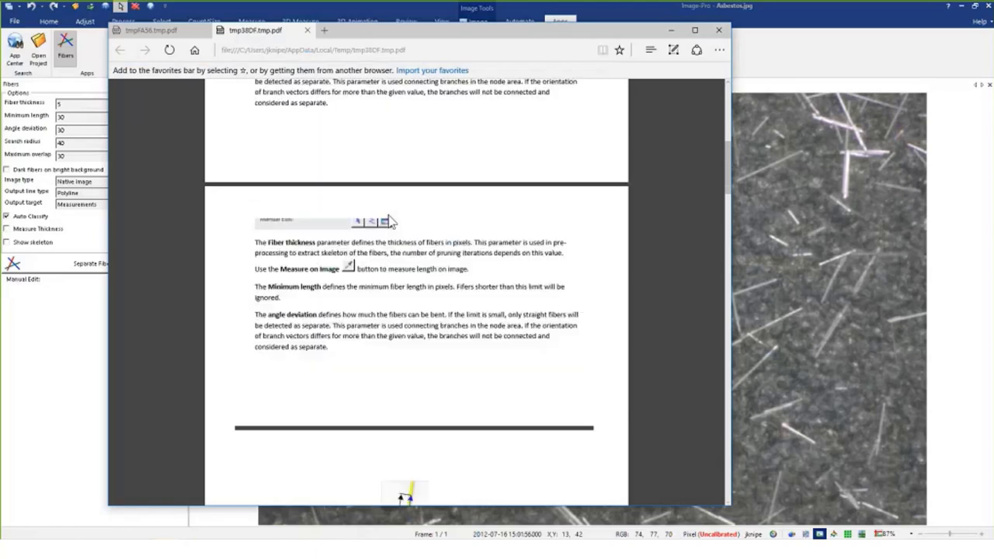
scroll(390, 221, "down", 10)
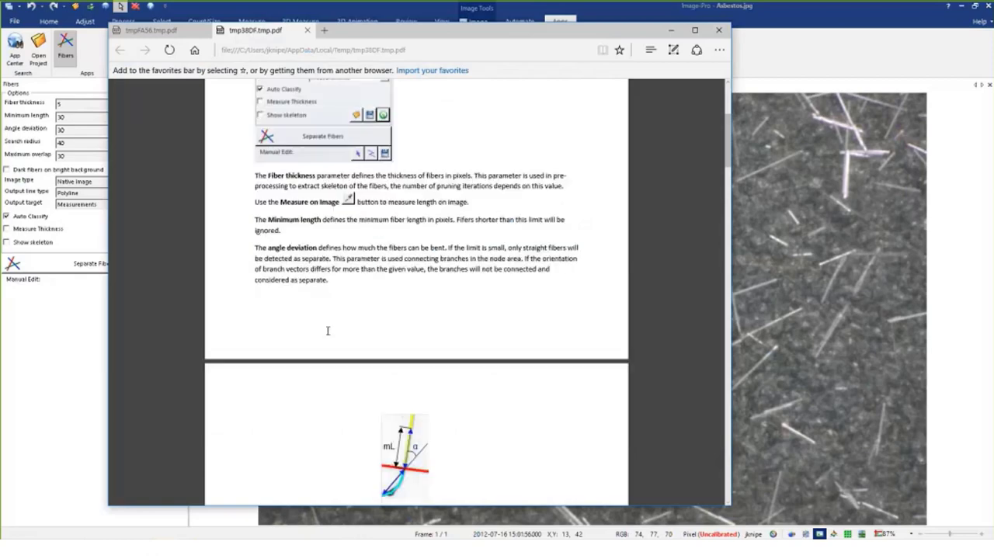
scroll(328, 331, "down", 10)
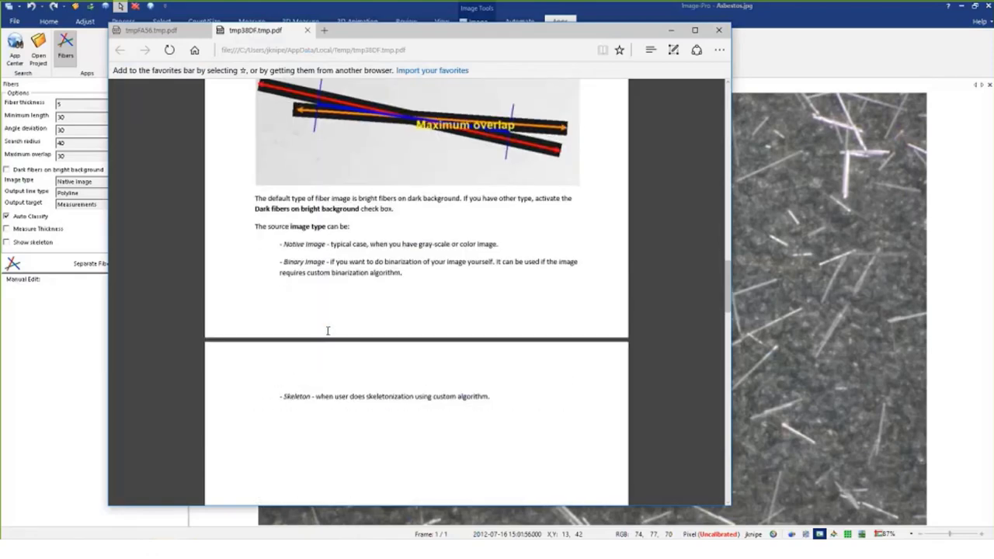
scroll(328, 338, "down", 12)
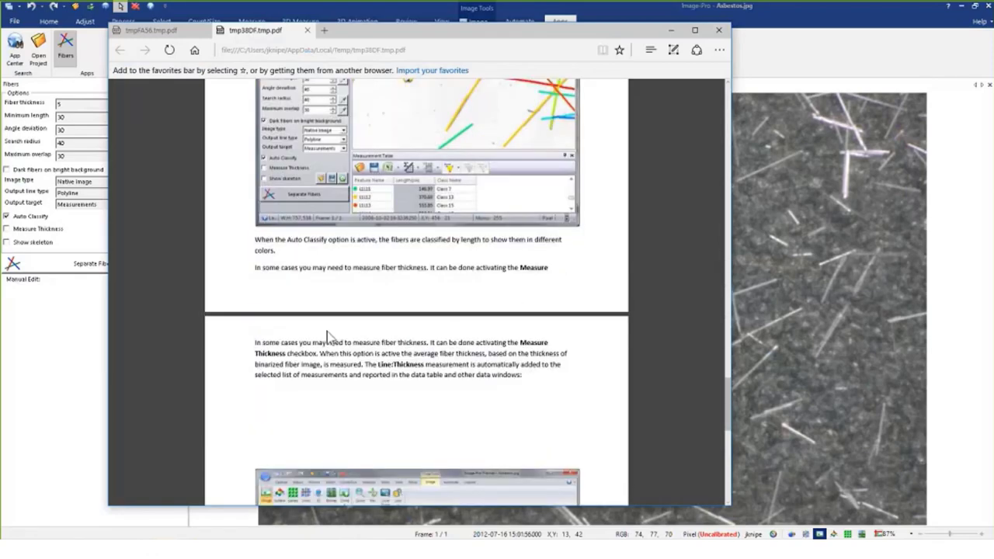
scroll(328, 339, "up", 20)
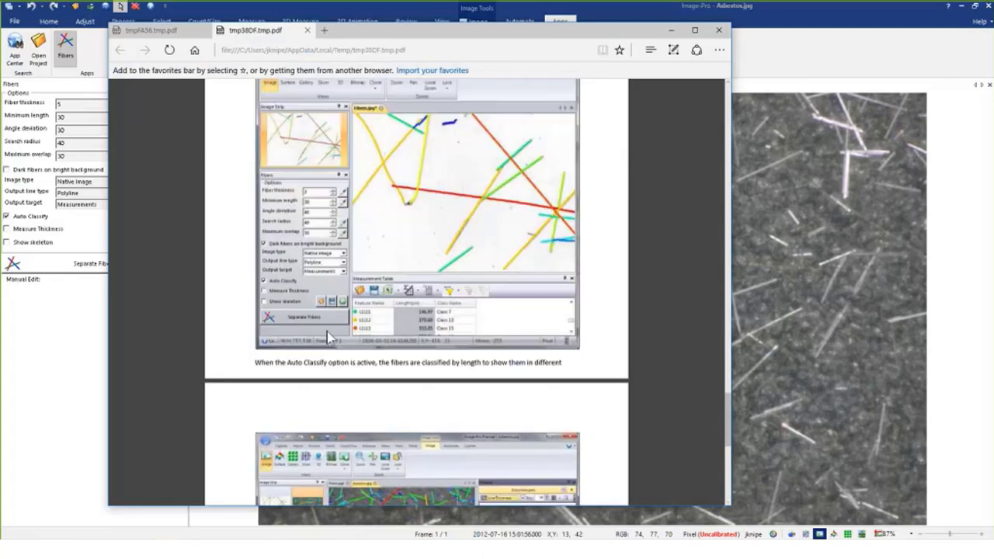
scroll(333, 337, "down", 15)
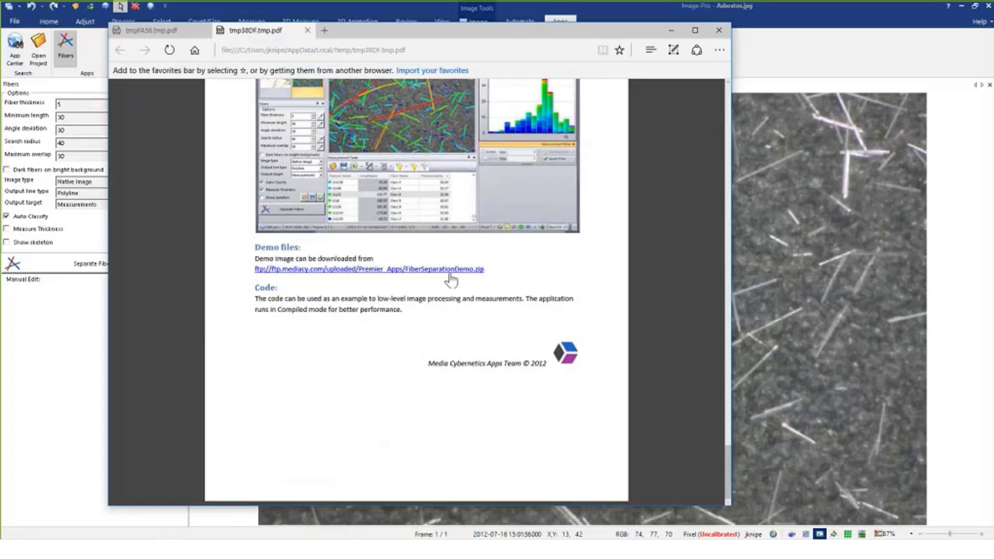
scroll(452, 279, "up", 2)
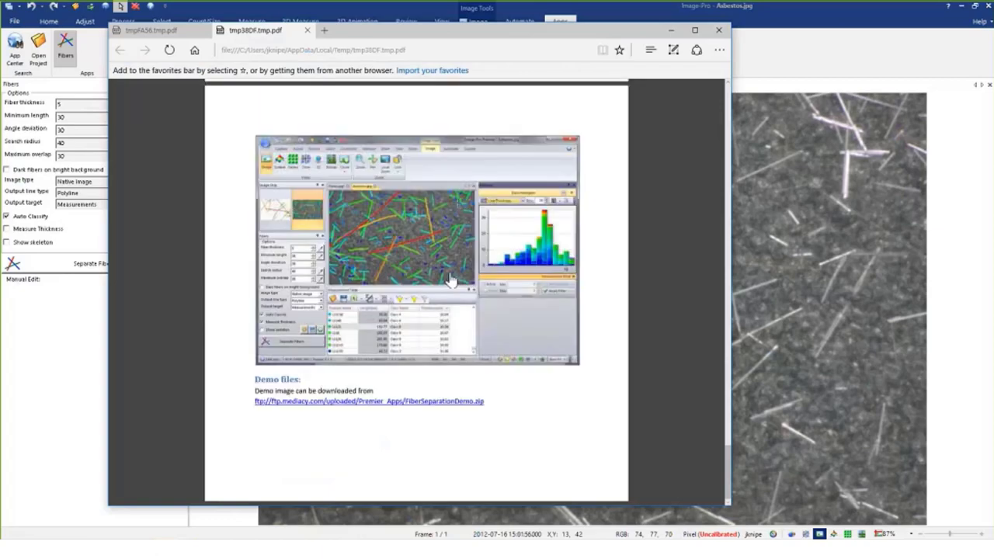
scroll(452, 279, "up", 15)
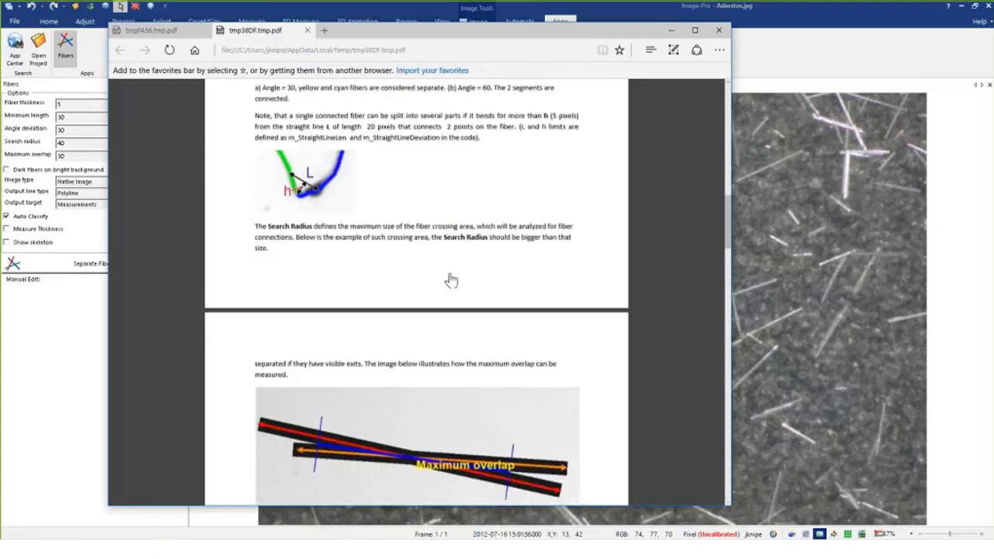
scroll(451, 280, "up", 5)
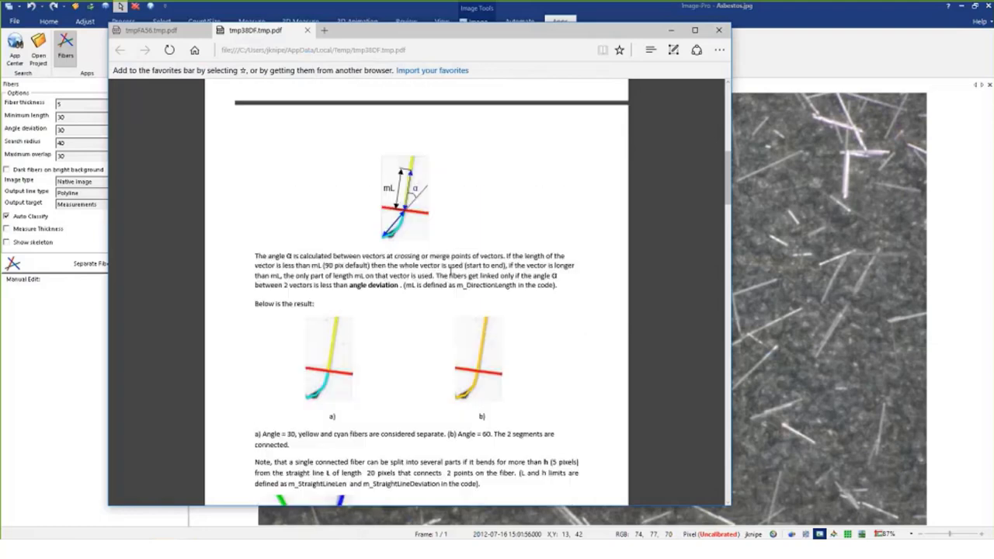
key("alt+F4")
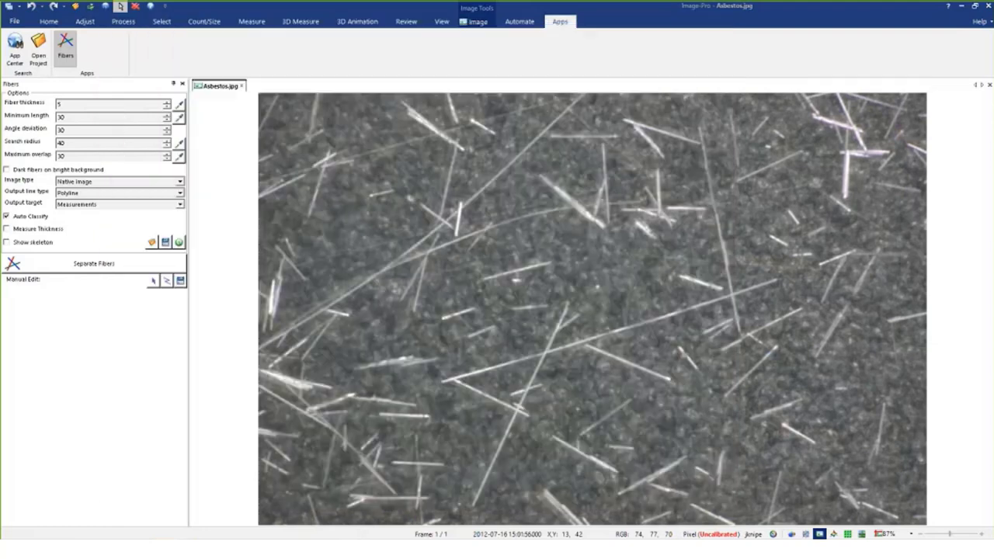
left_click(178, 244)
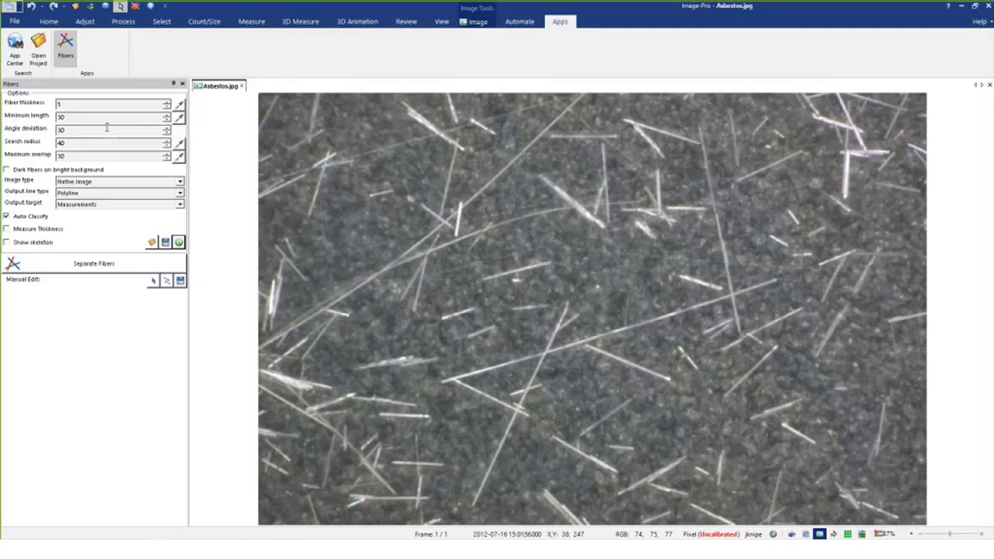
Step: Reposition the Edge help window and scroll the PDF to the Search Radius and Maximum Overlap sections
scroll(544, 256, "up", 3)
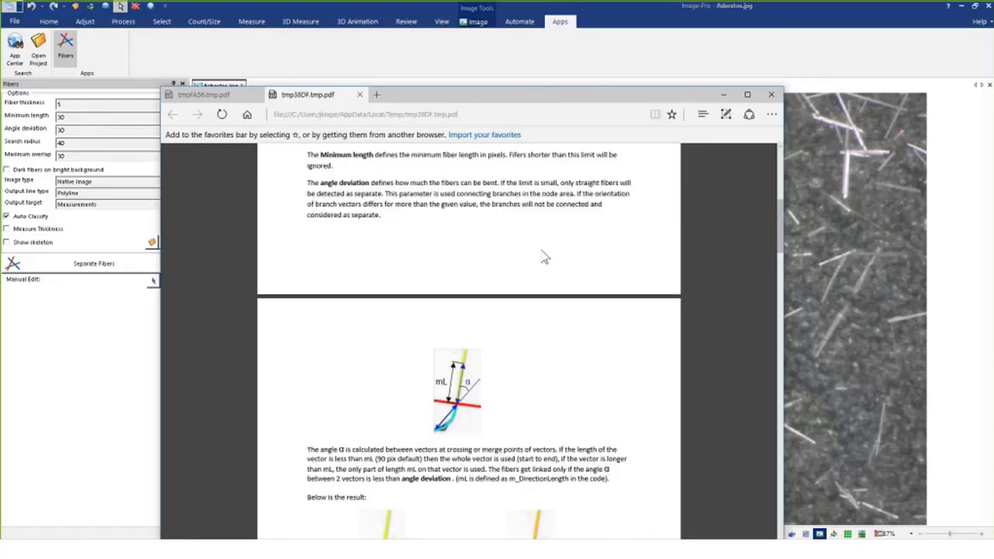
scroll(543, 256, "down", 2)
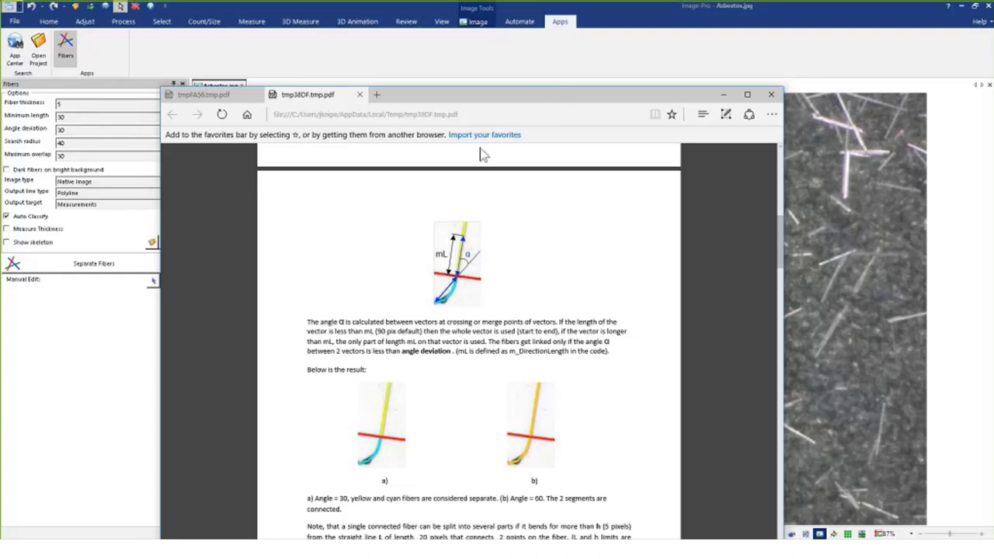
left_click_drag(466, 94, 349, 191)
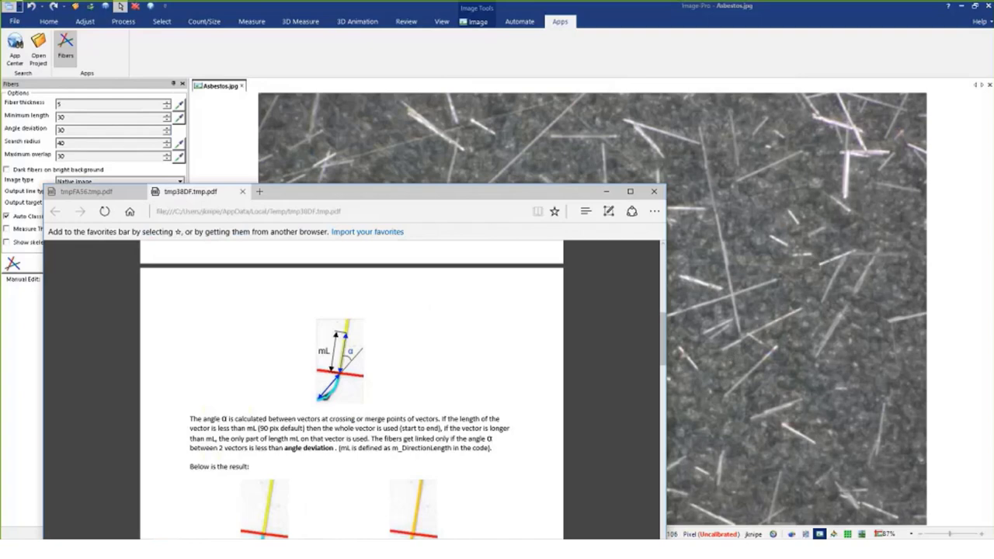
left_click_drag(403, 200, 422, 73)
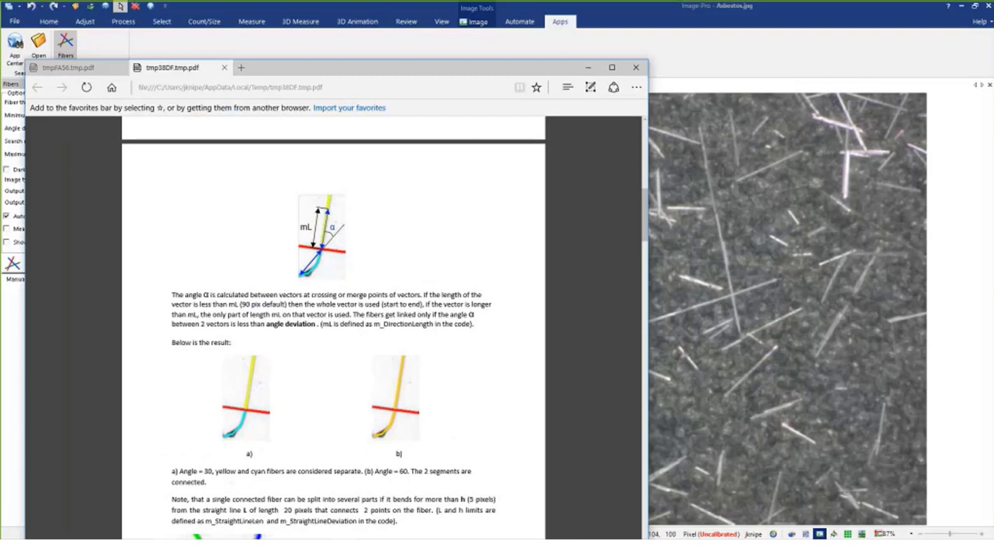
scroll(315, 258, "down", 3)
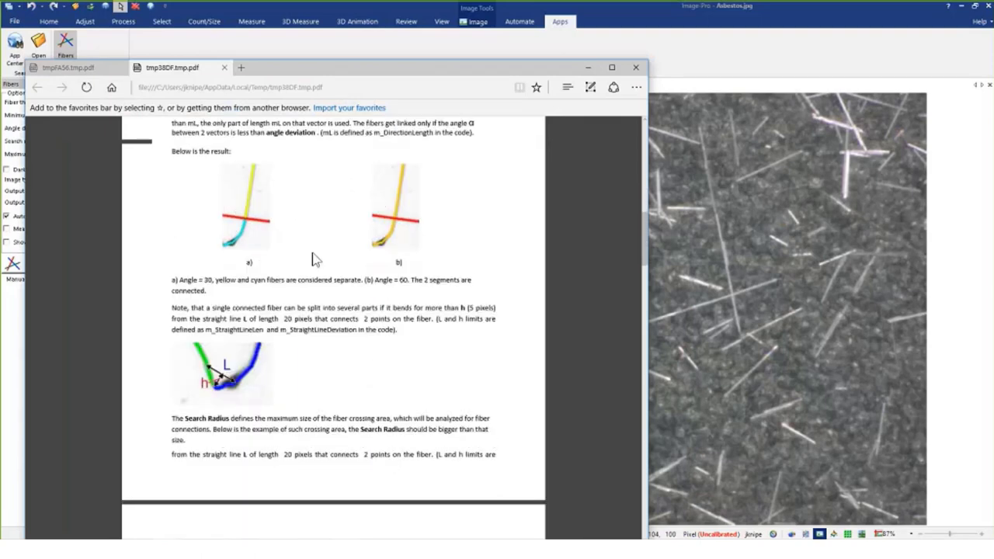
scroll(314, 259, "down", 4)
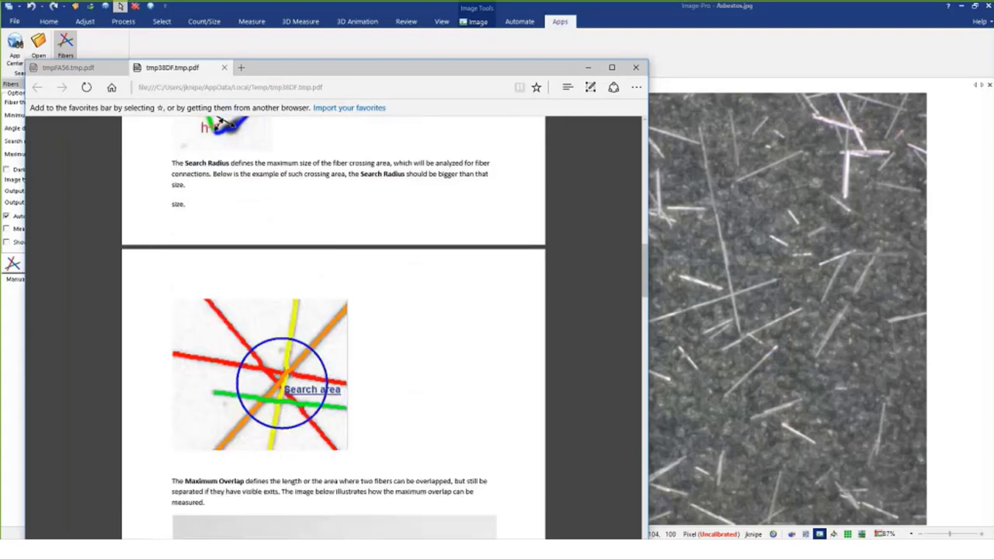
left_click_drag(317, 64, 728, 94)
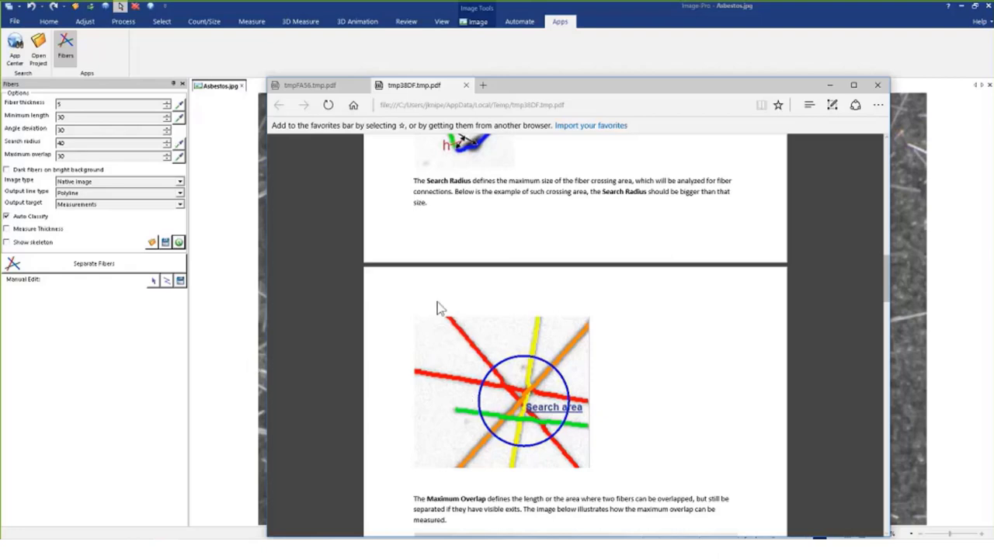
Step: Scroll the PDF to the image type notes, then bring the Image-Pro workspace in front of Edge
scroll(438, 308, "down", 5)
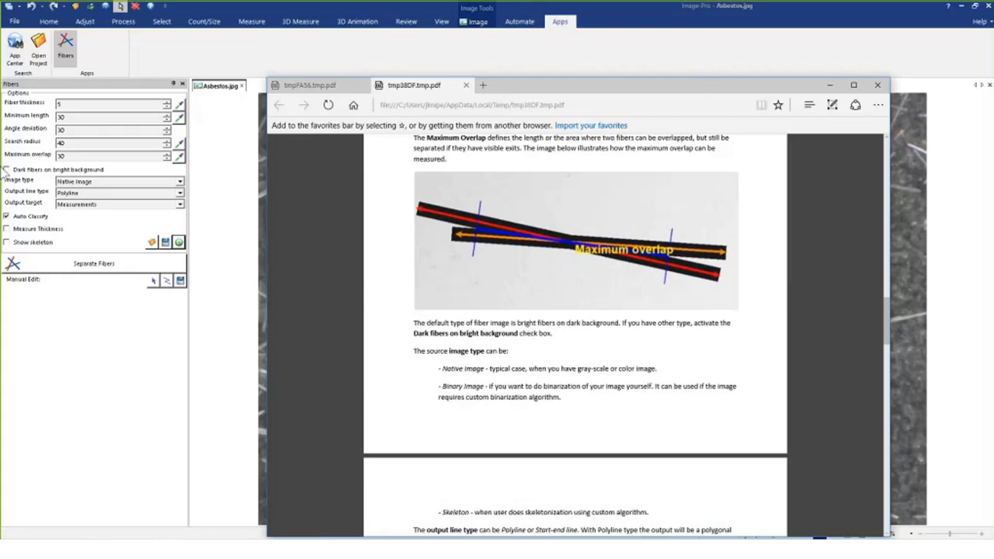
left_click(232, 131)
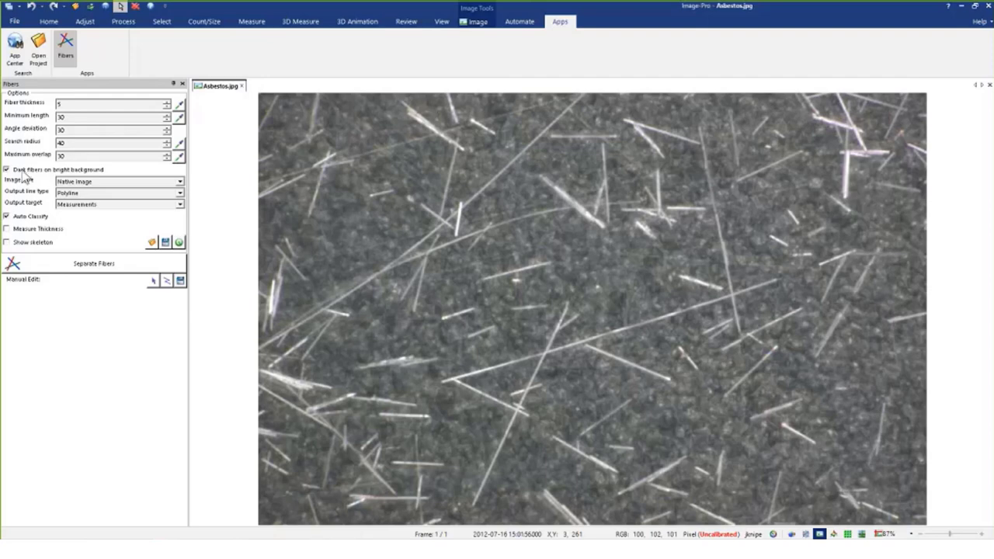
left_click(84, 182)
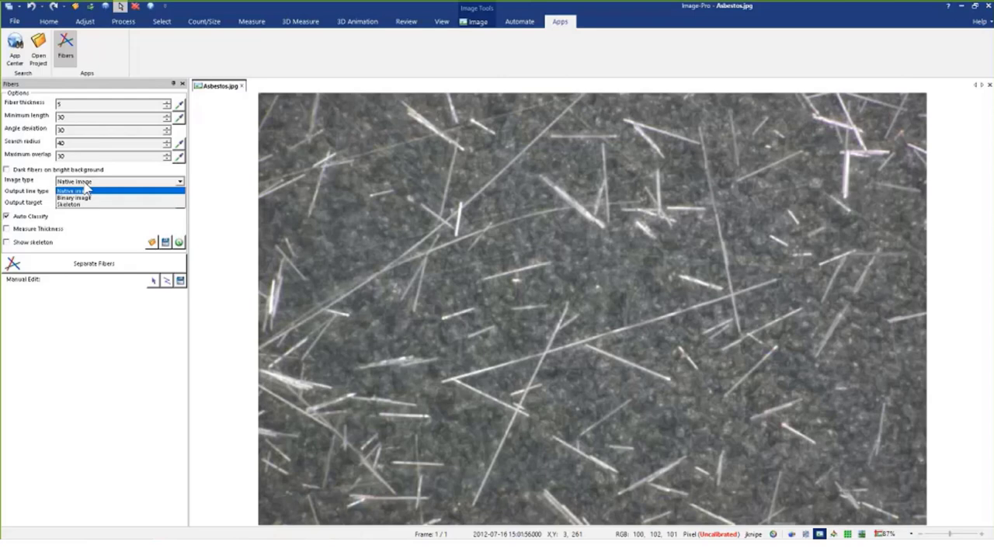
left_click(98, 180)
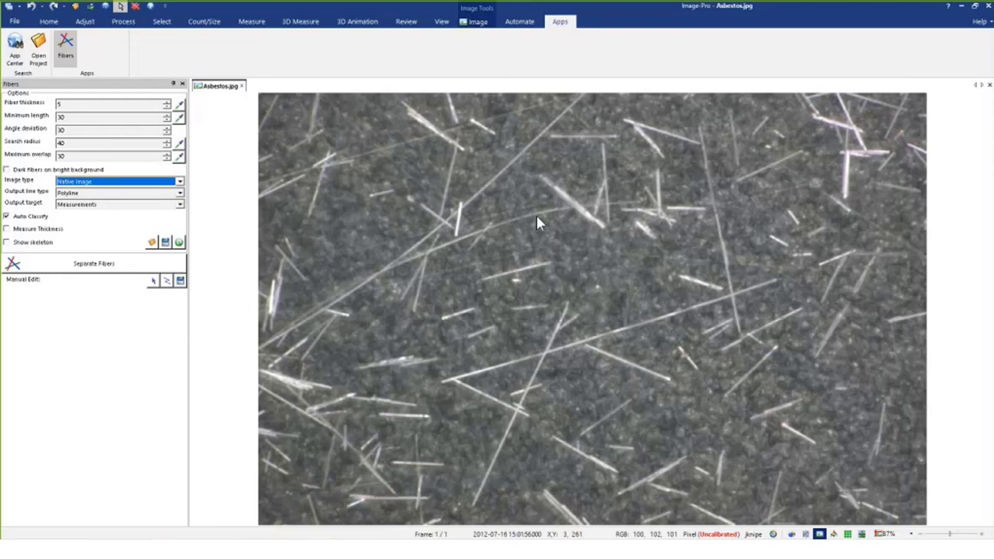
left_click(180, 183)
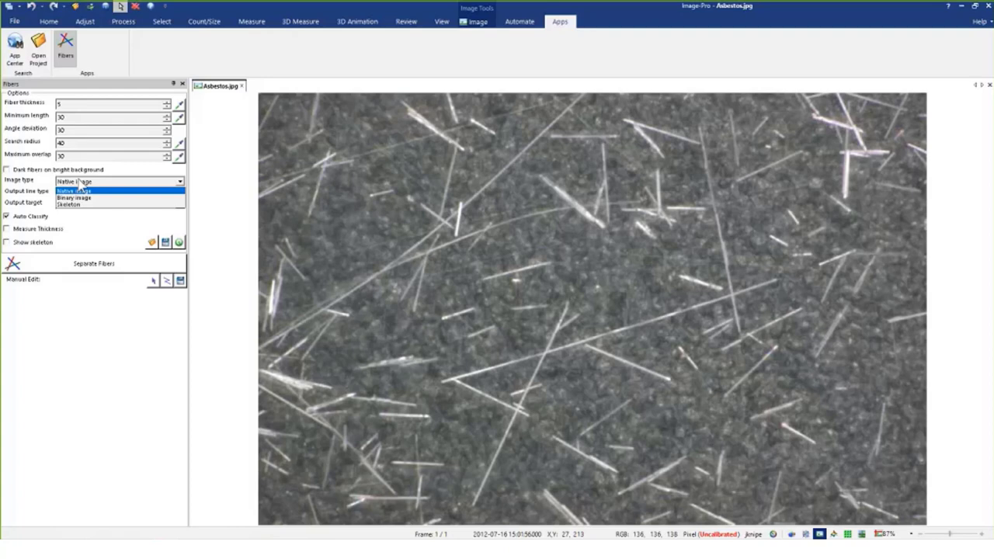
left_click(81, 190)
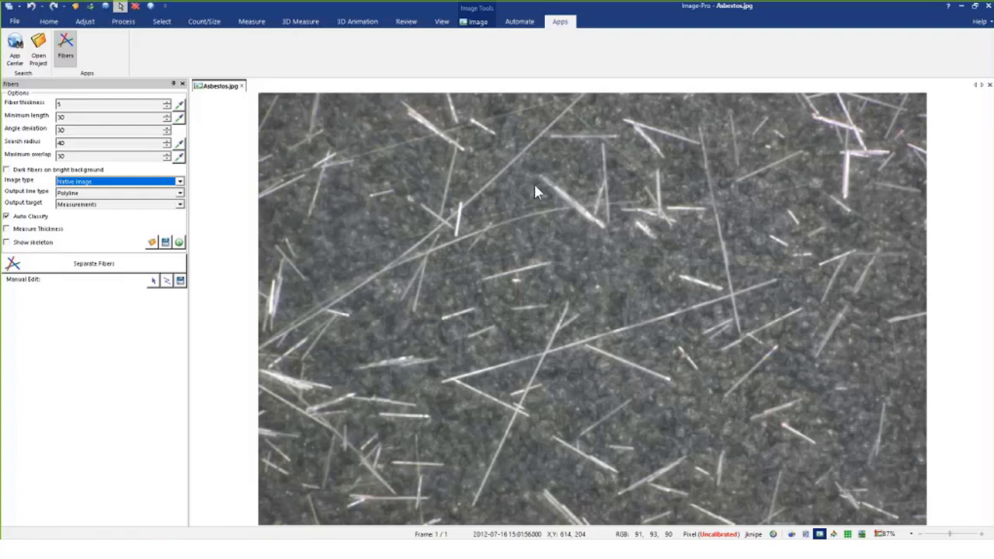
Step: Run Separate Fibers to trace the asbestos fibers as colour-coded lines with a Line Length histogram
left_click(68, 270)
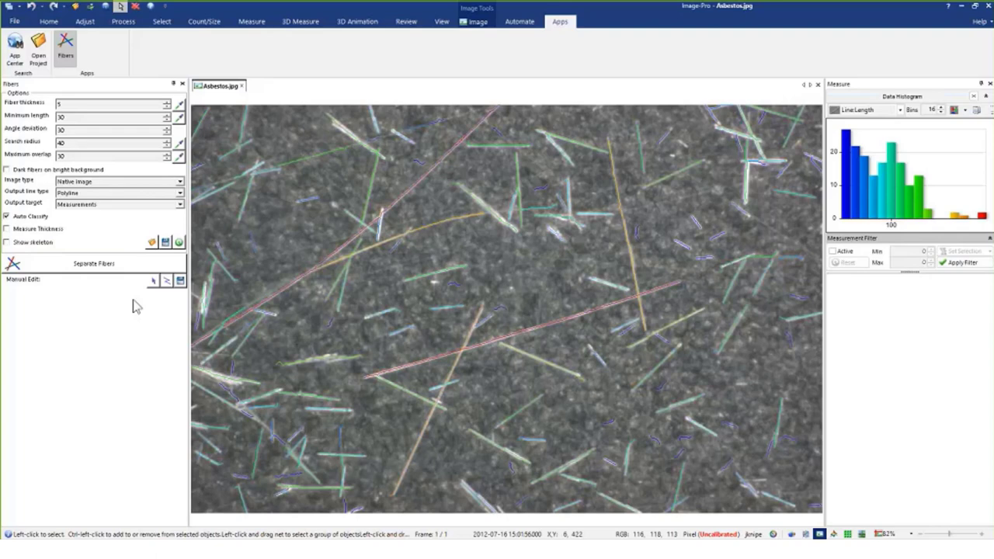
Step: Open the Measure Data Table with class grouping off, and shrink it so the image is larger
left_click(252, 22)
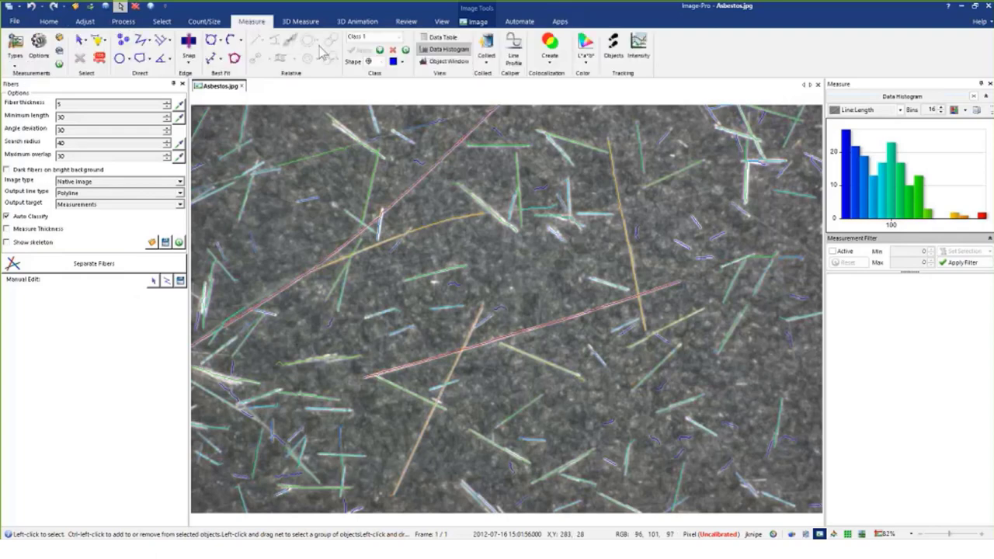
left_click(436, 39)
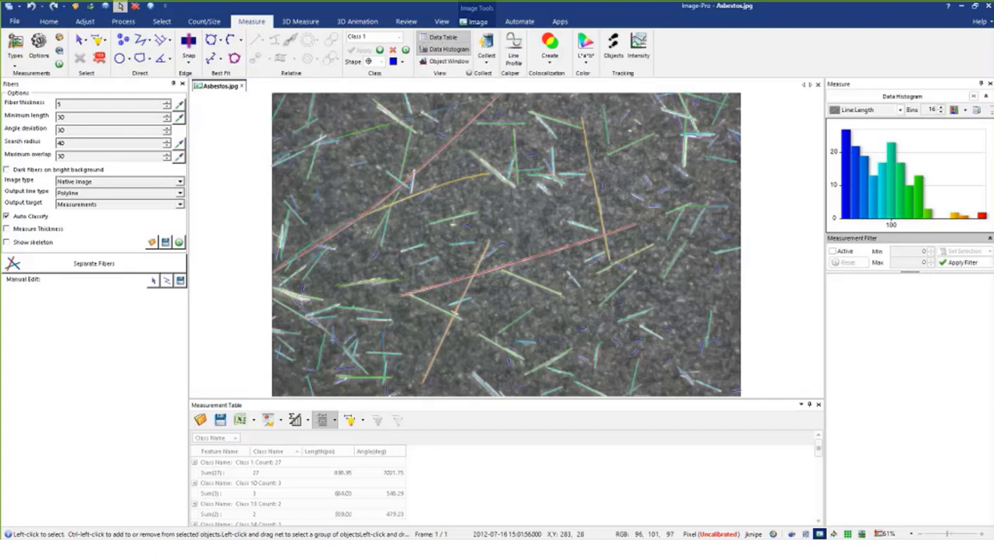
left_click(321, 422)
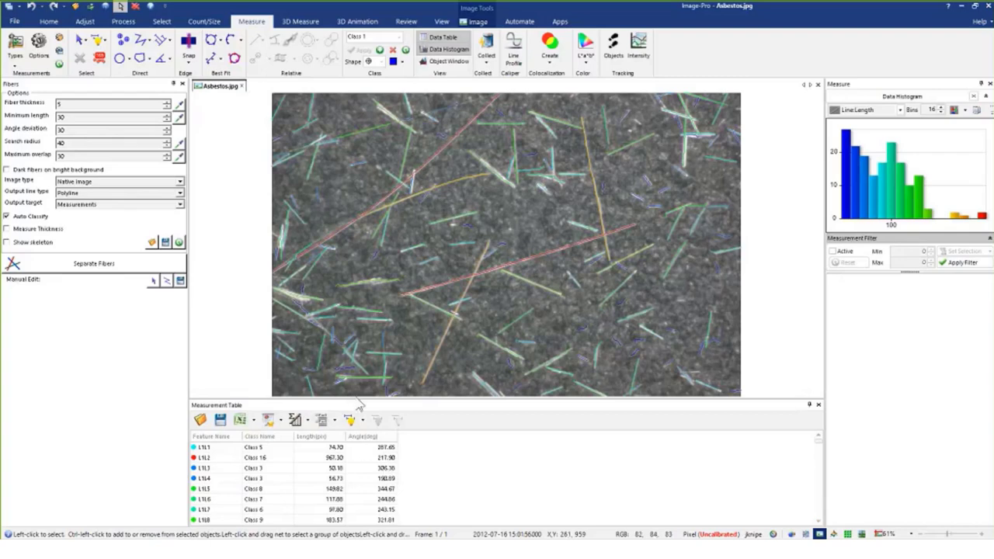
left_click_drag(358, 416, 354, 480)
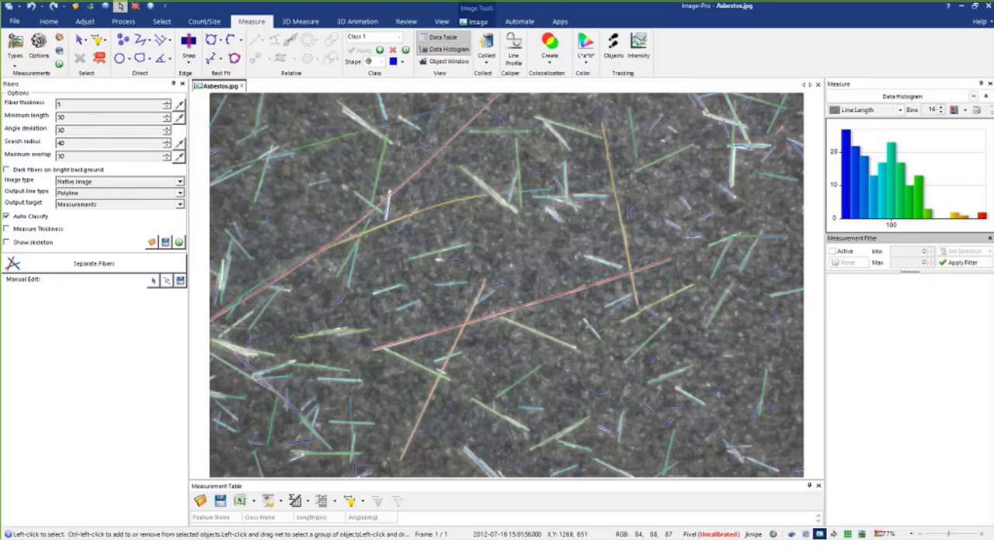
Step: Set the minimum fiber length to 23 by measuring the shortest fiber, then re-run Separate Fibers
left_click(178, 121)
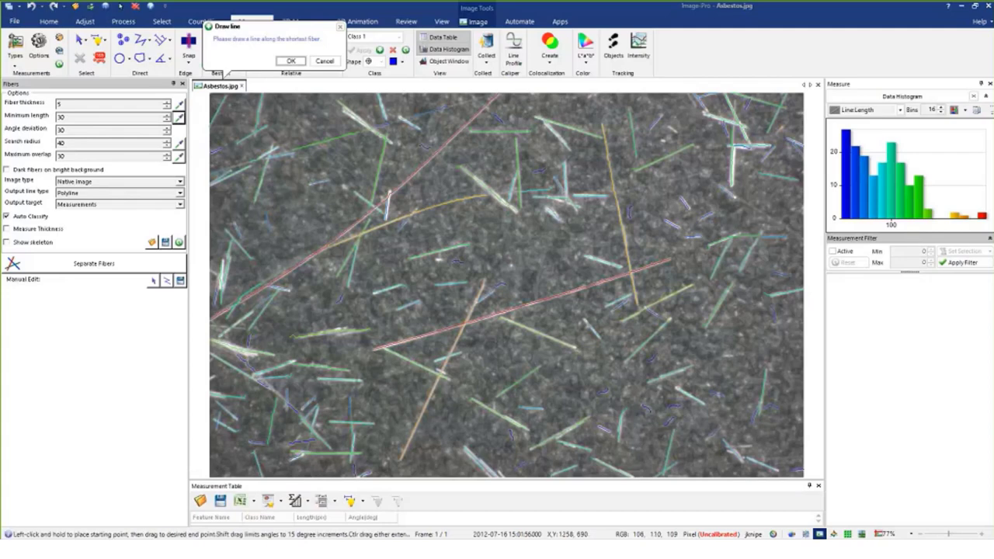
left_click_drag(721, 356, 728, 355)
key("Return")
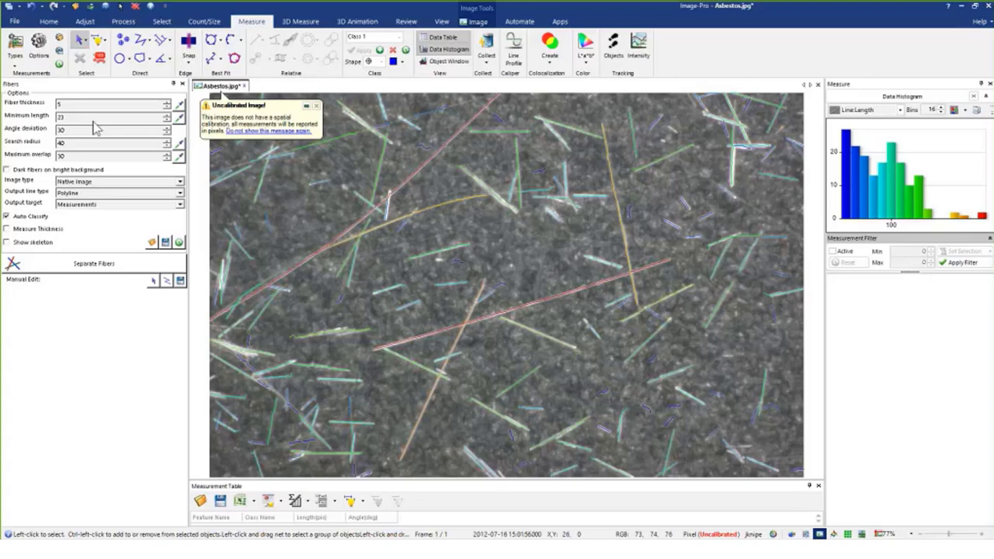
left_click(95, 264)
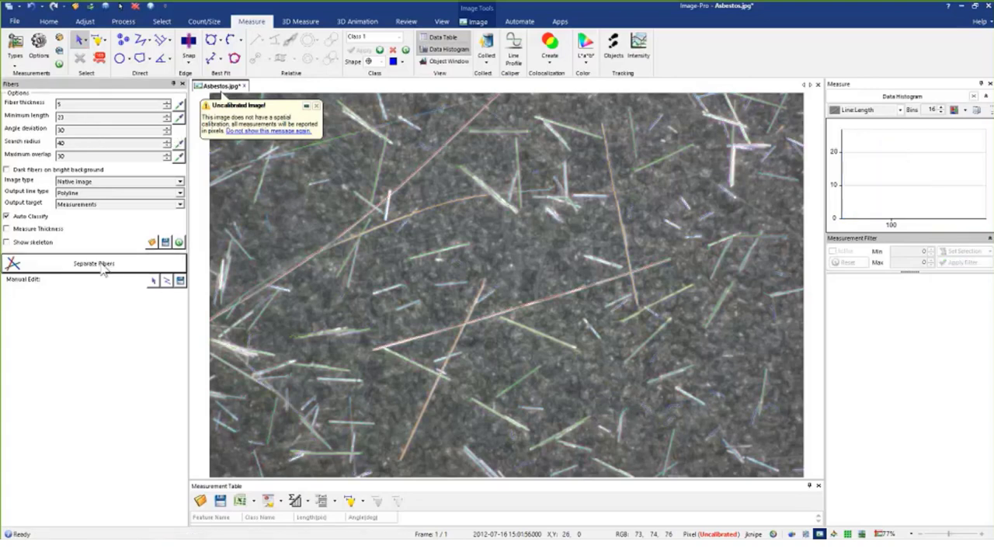